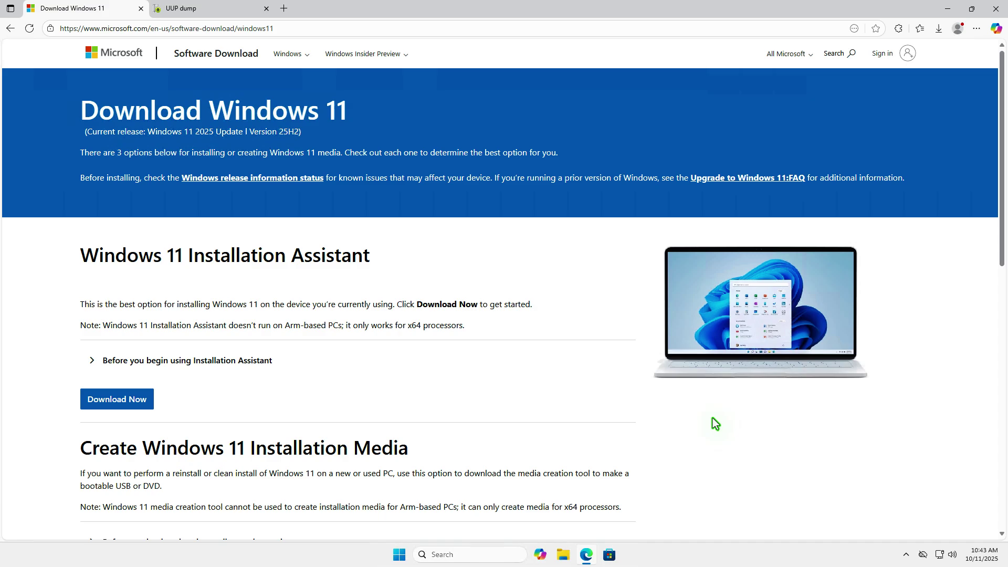
Scroll down the Download Windows 11 page to the Windows 11 Disk Image (ISO) section
scroll(713, 418, "down", 5)
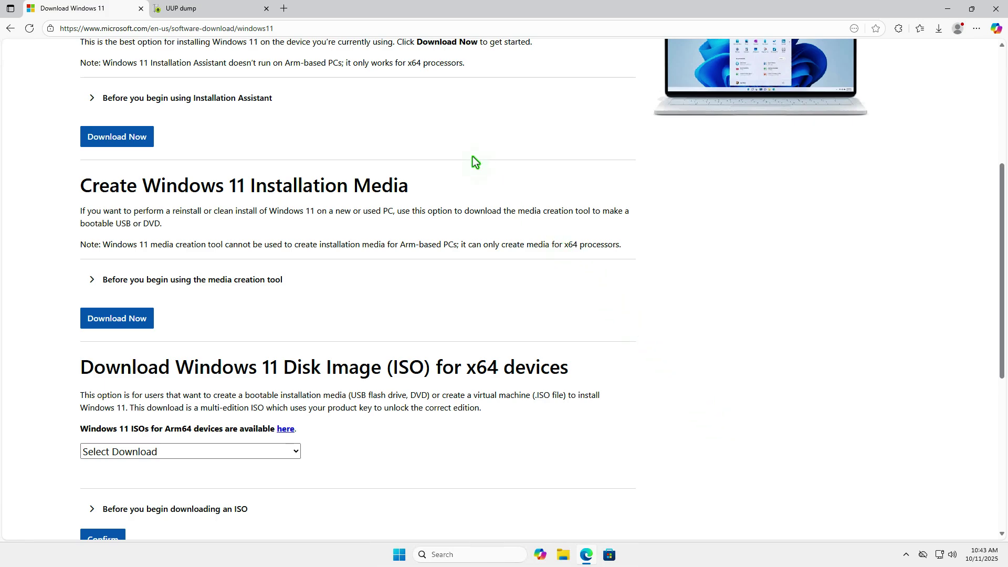
In UUP dump, pick Windows 11 24H2 build 26100.6725 amd64 with English (United States) as the language
left_click(227, 14)
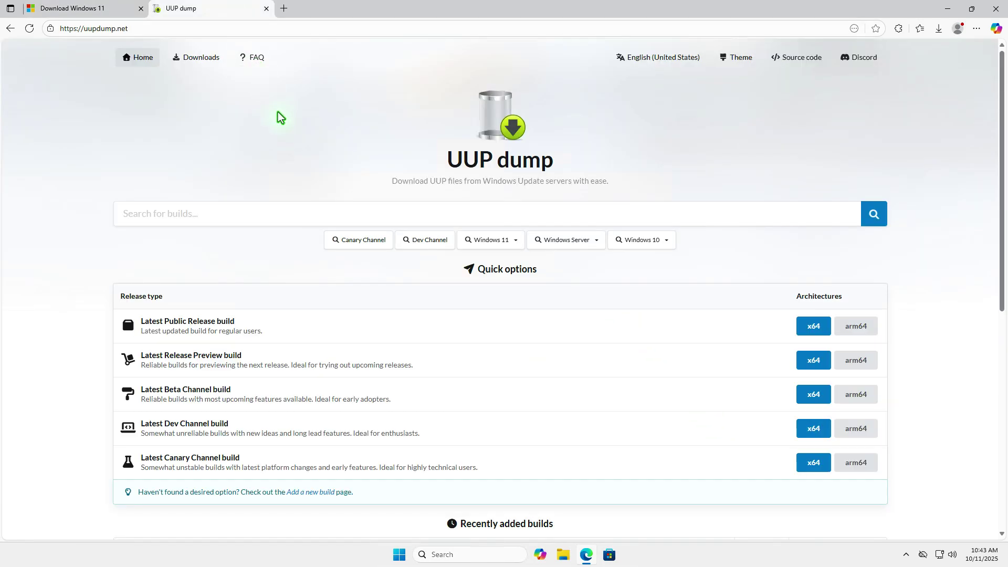
left_click(510, 245)
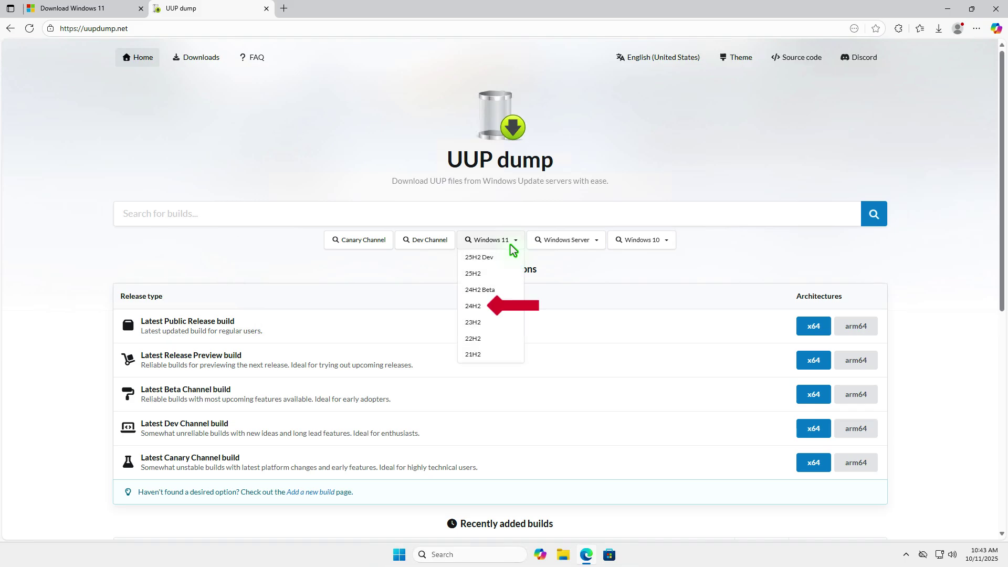
left_click(504, 306)
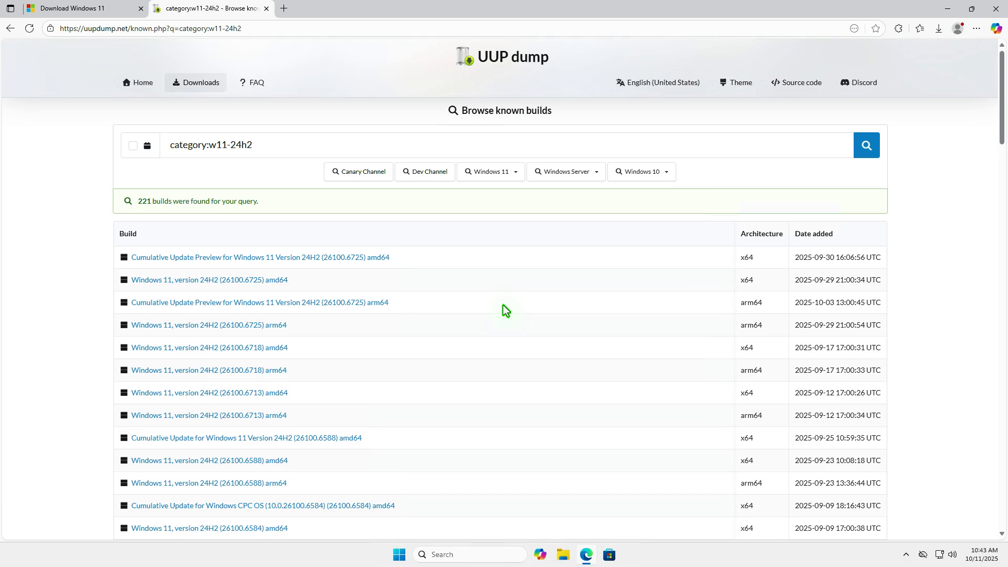
left_click(285, 283)
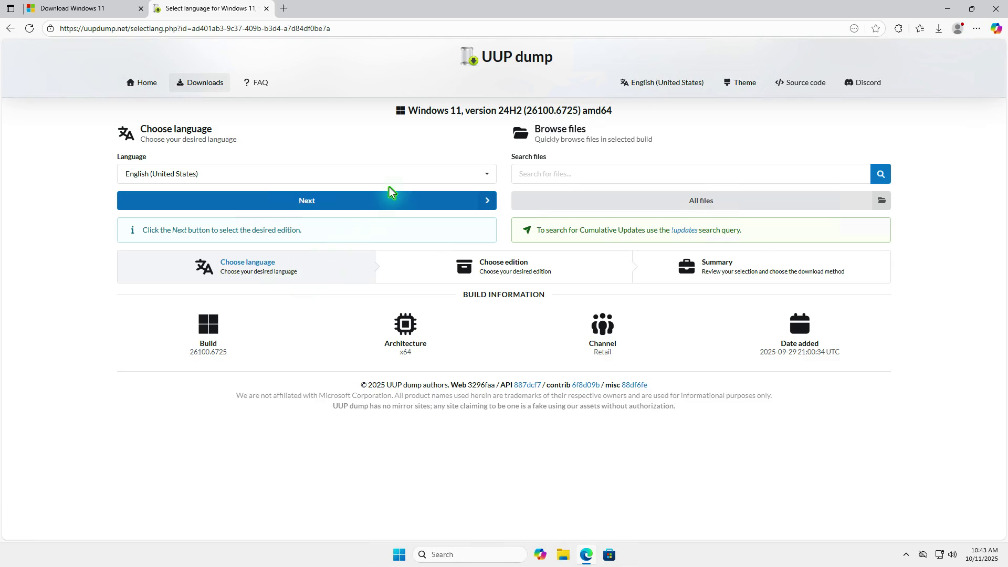
left_click(395, 175)
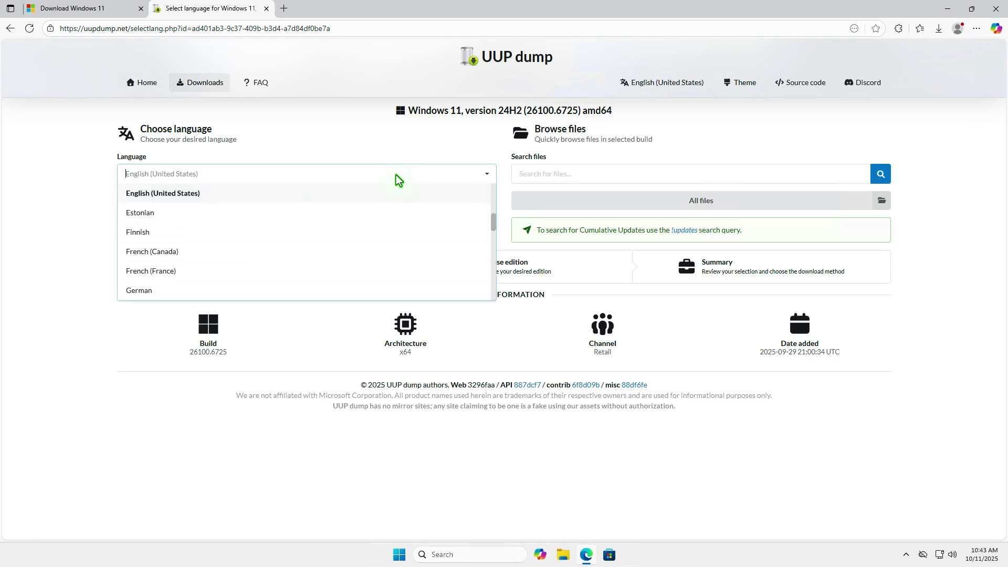
left_click(384, 197)
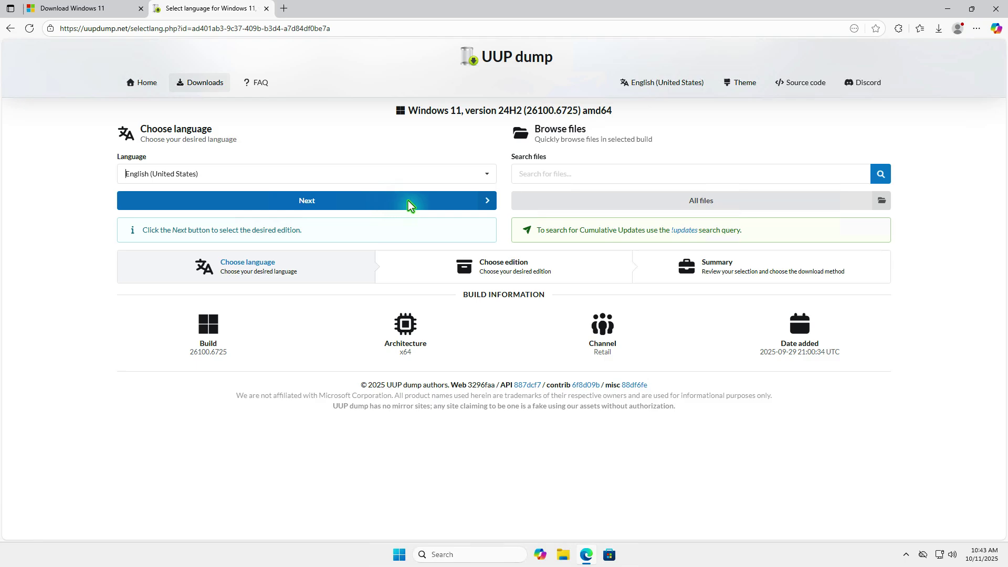
Keep Windows Home and Windows Pro checked and continue to the download summary
left_click(408, 201)
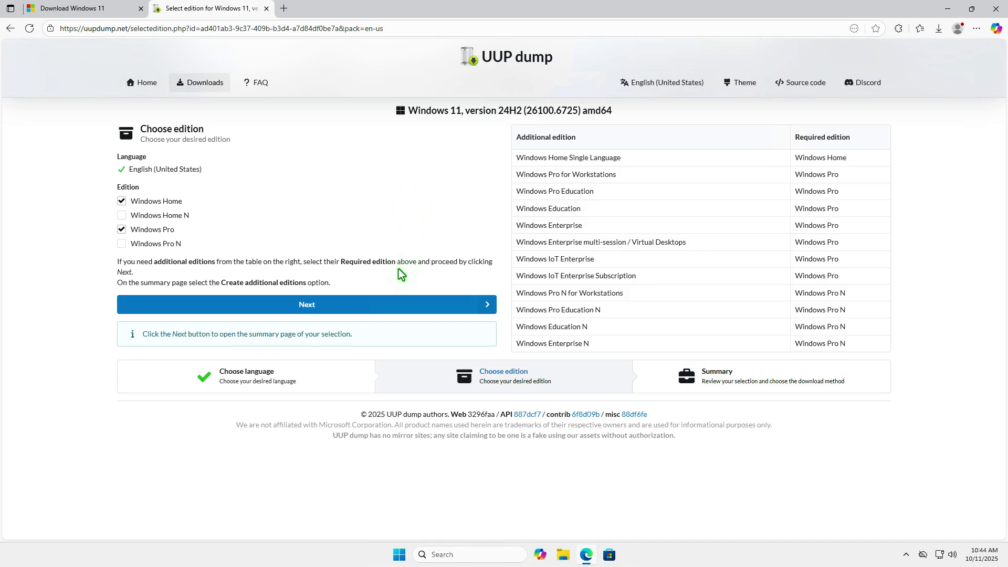
left_click(388, 301)
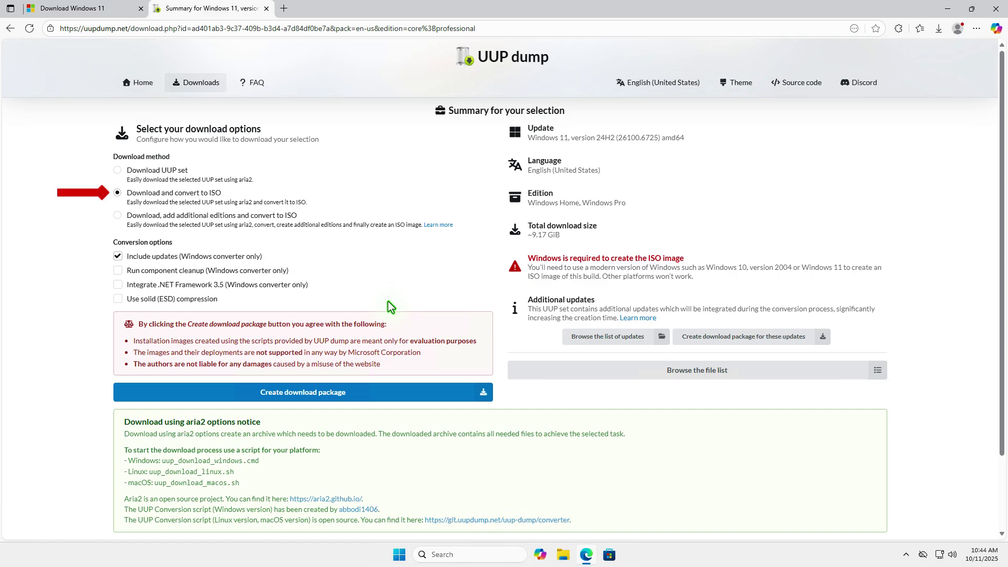
Choose Download and convert to ISO, untick Include updates, and create the download package
left_click(122, 217)
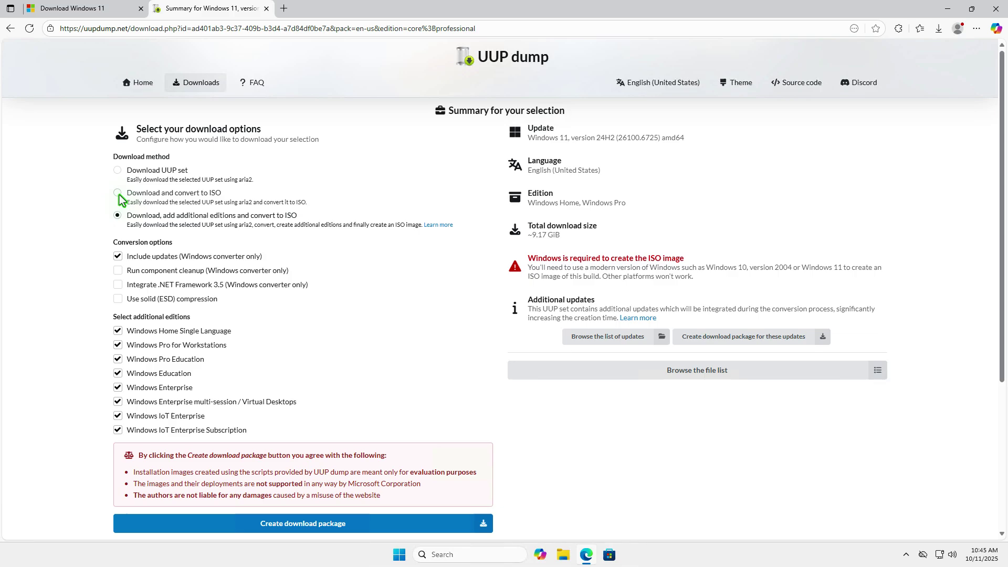
left_click(119, 195)
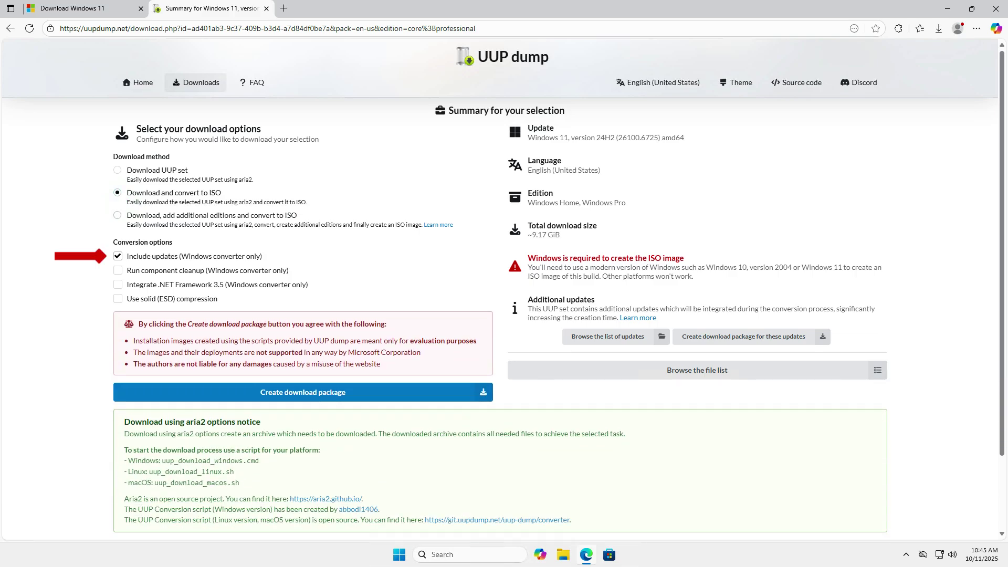
left_click(118, 257)
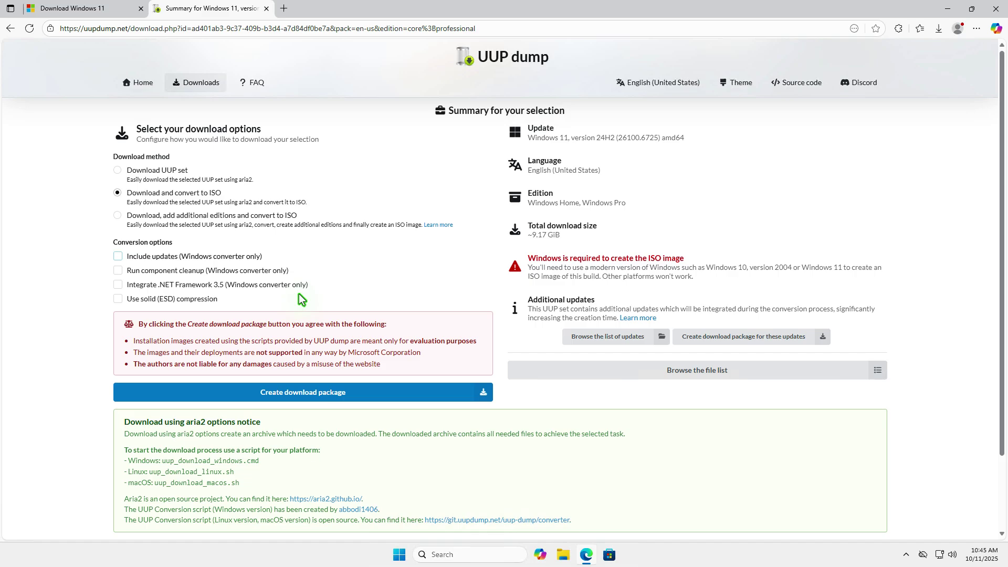
left_click(346, 396)
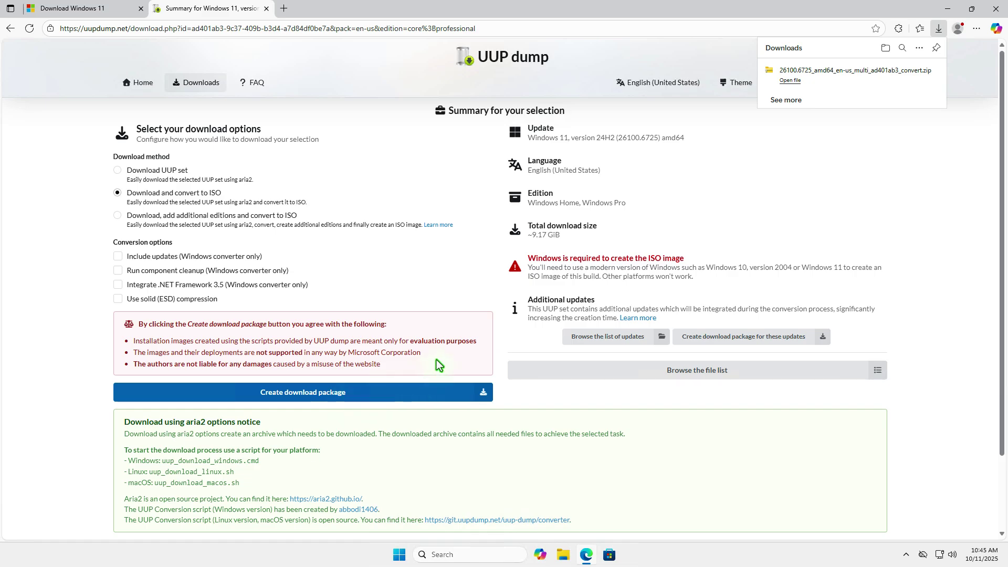
Extract the downloaded UUP dump convert zip from the Downloads folder
left_click(886, 49)
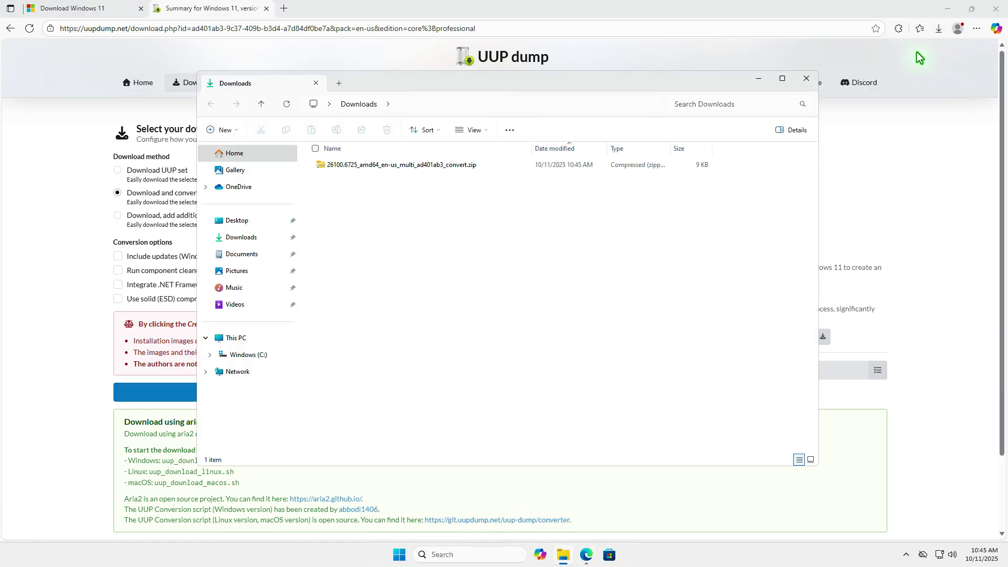
left_click(945, 10)
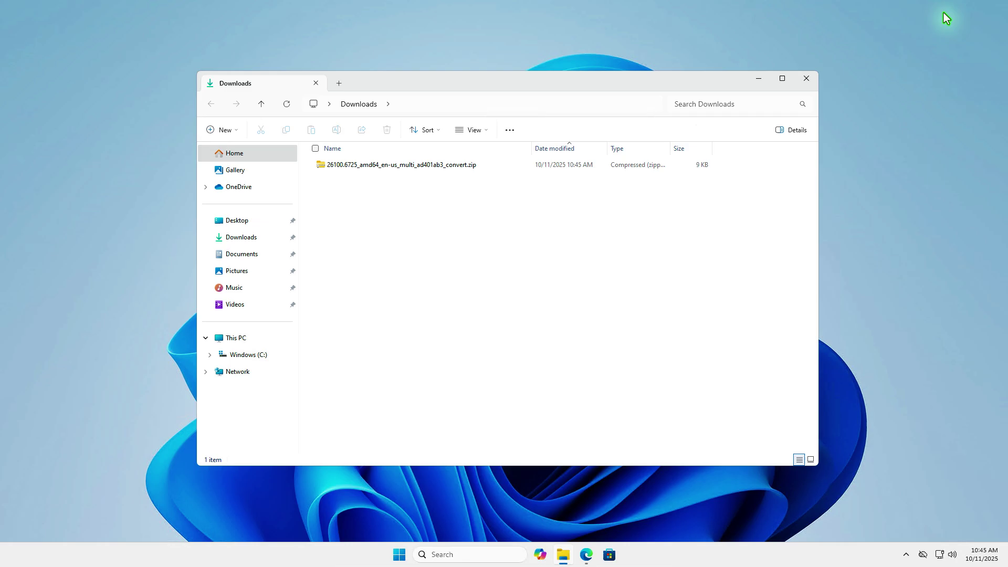
left_click(480, 167)
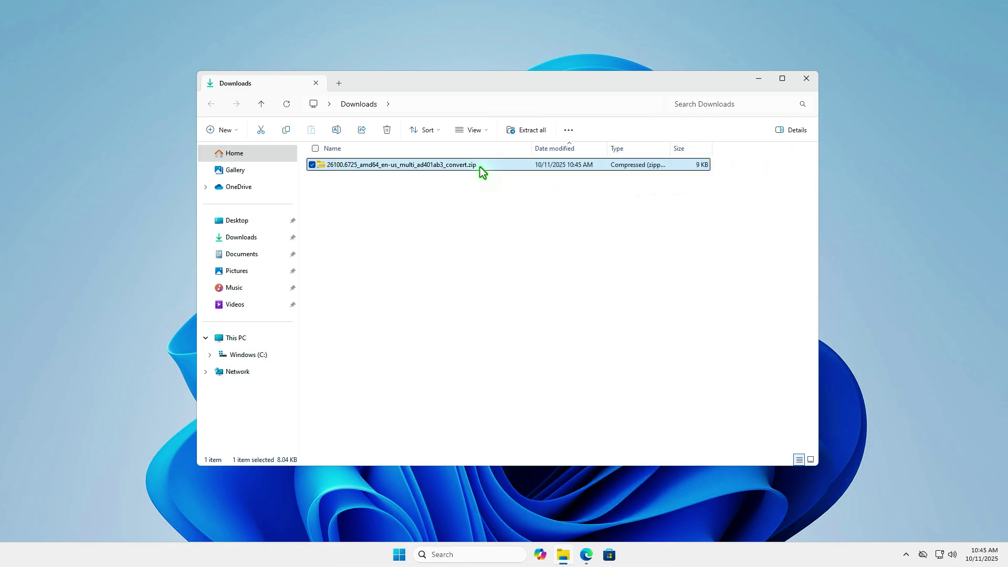
right_click(480, 166)
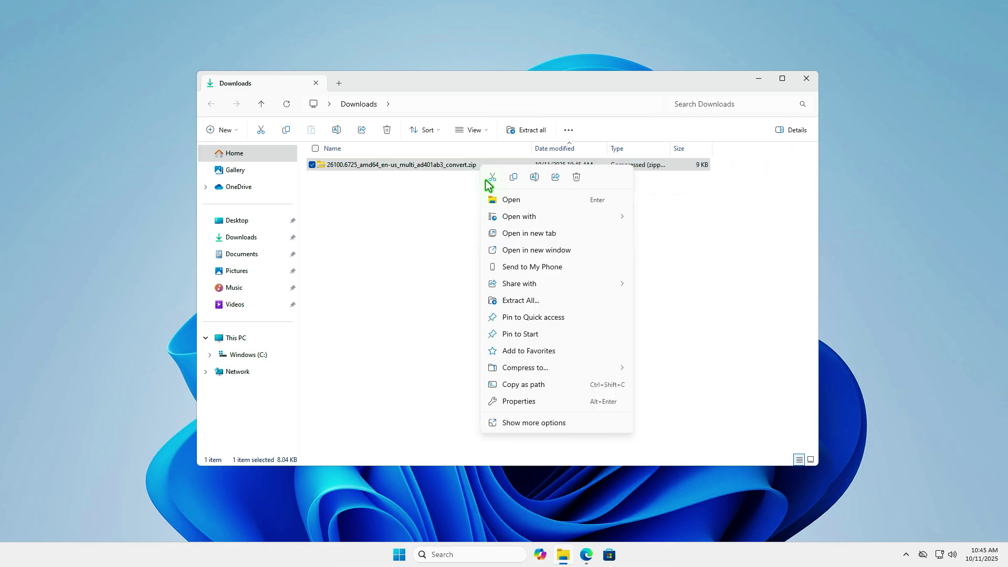
left_click(532, 301)
left_click(590, 379)
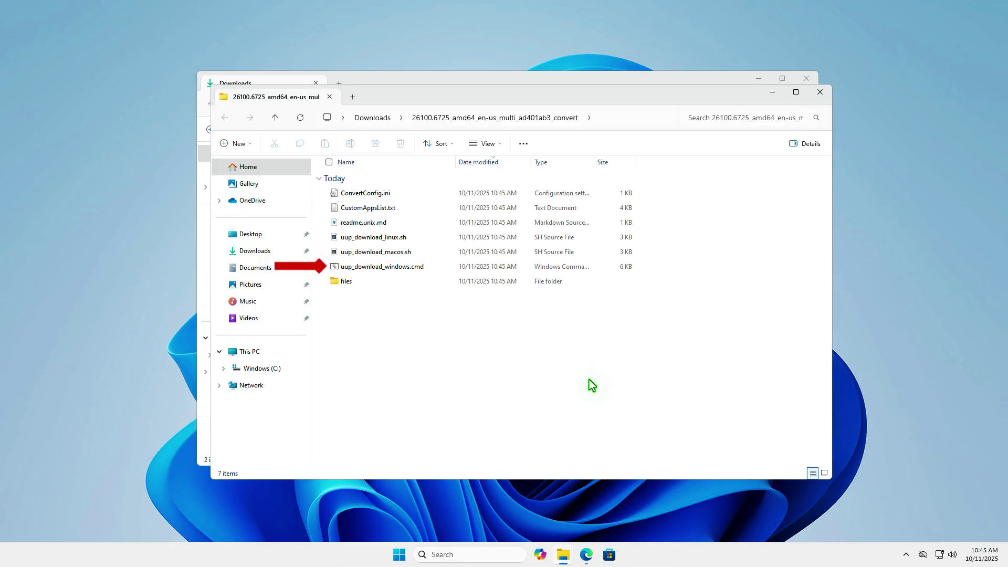
Run uup_download_windows.cmd as administrator and allow the unsigned script
left_click(430, 270)
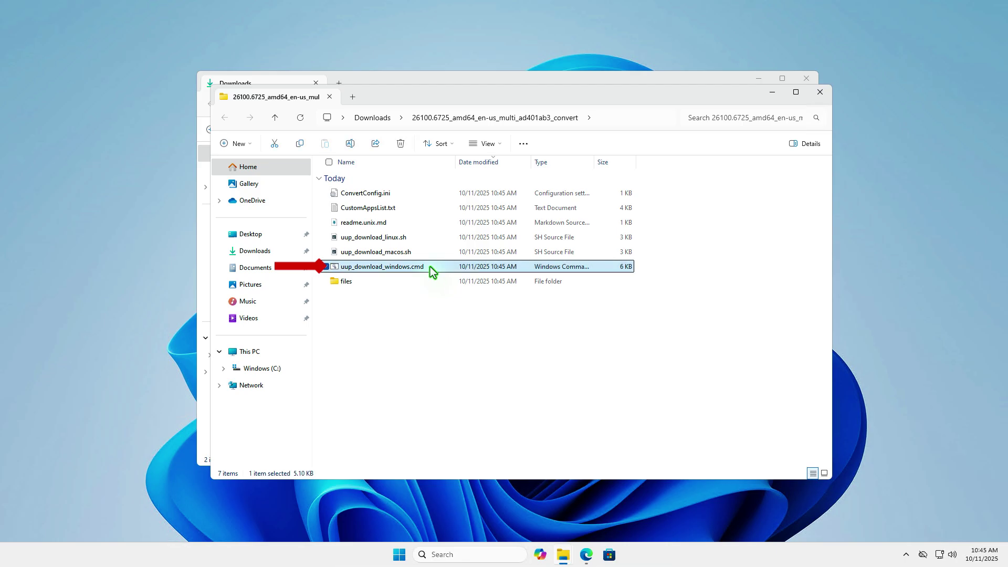
right_click(431, 269)
left_click(512, 358)
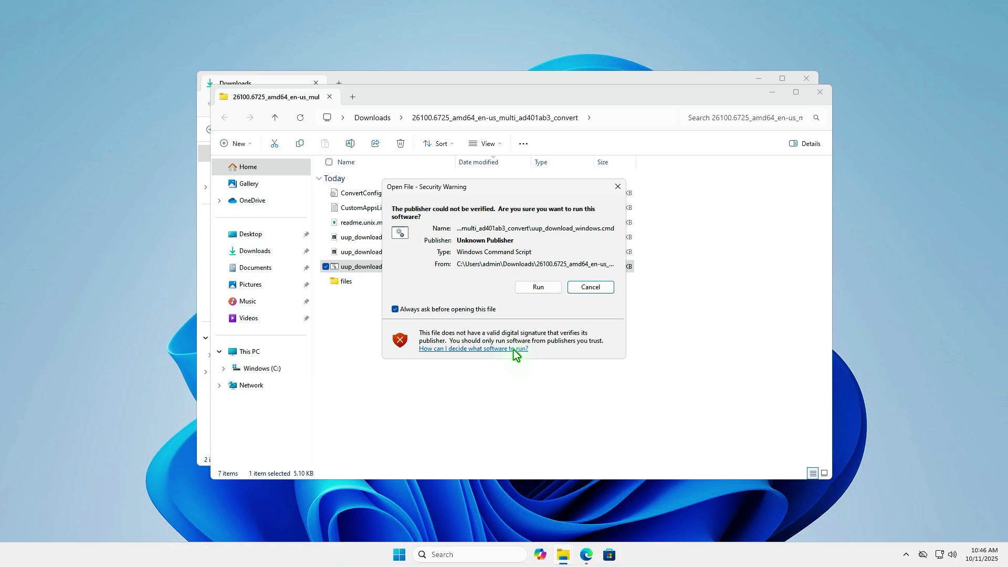
left_click(540, 288)
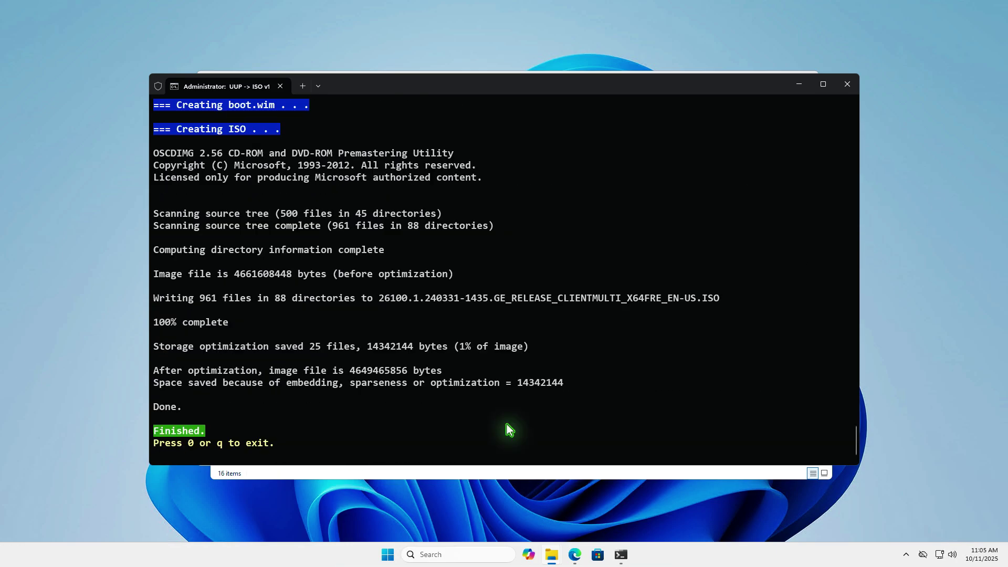
Exit the finished conversion script and mount the newly built ISO
key("q")
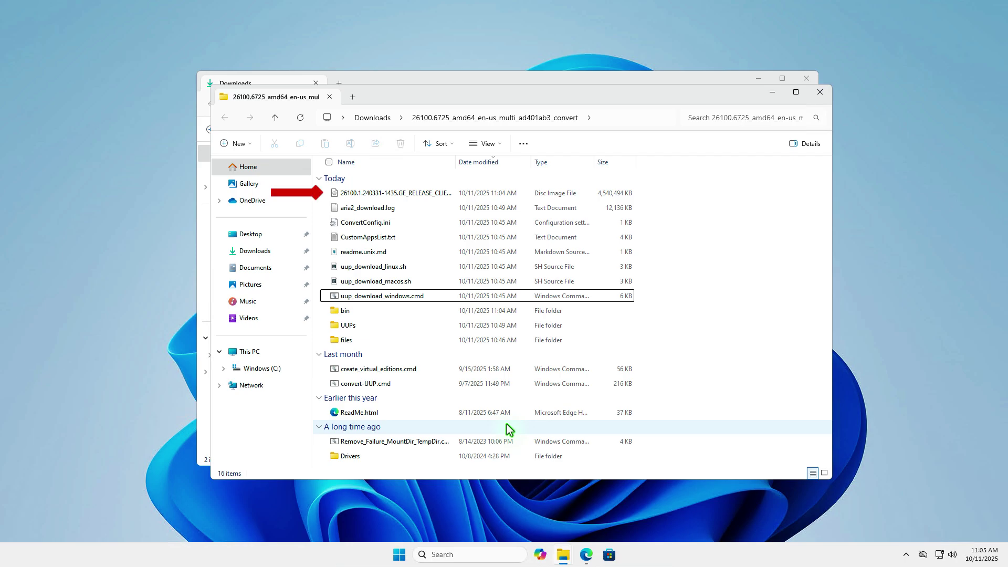
left_click(484, 194)
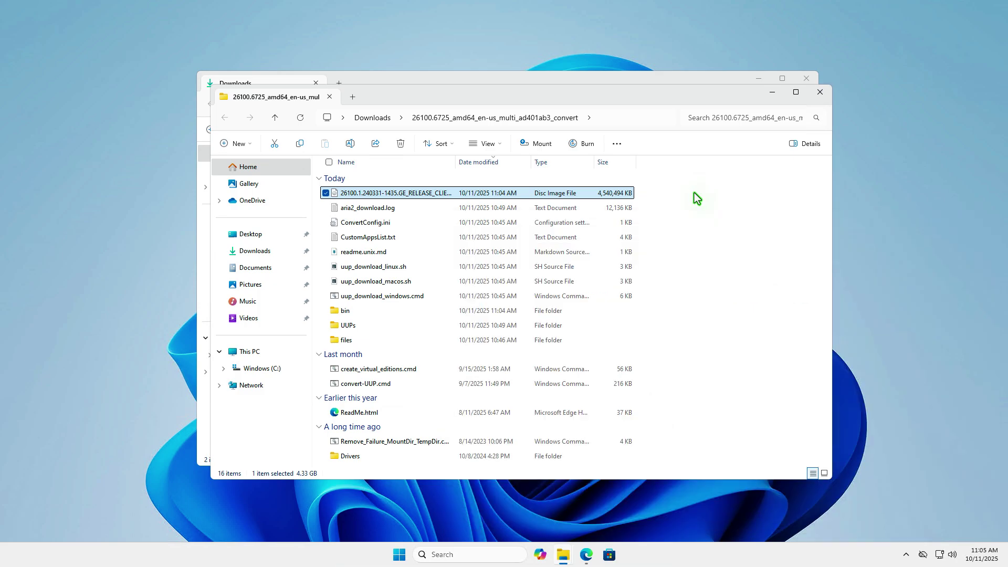
right_click(456, 194)
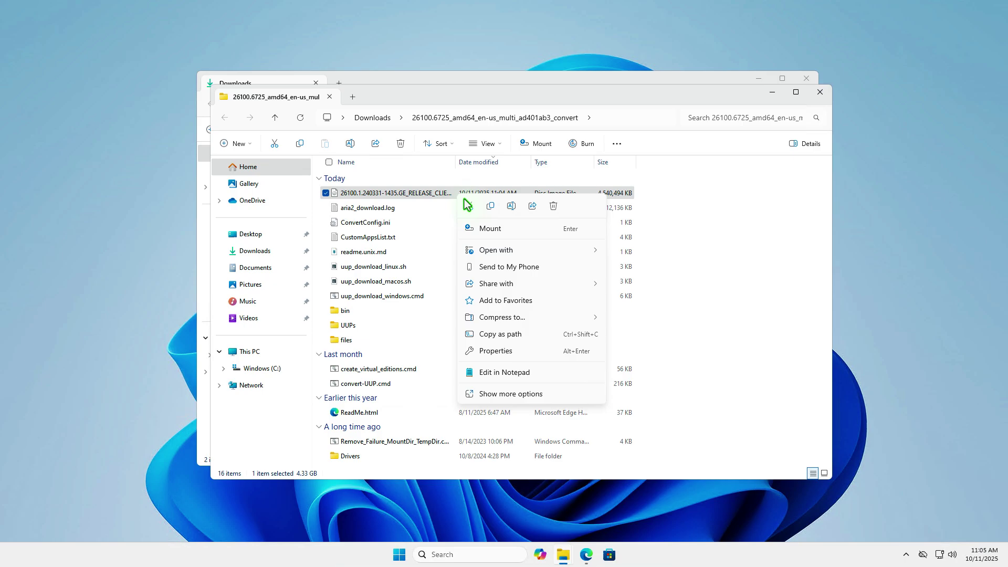
left_click(488, 226)
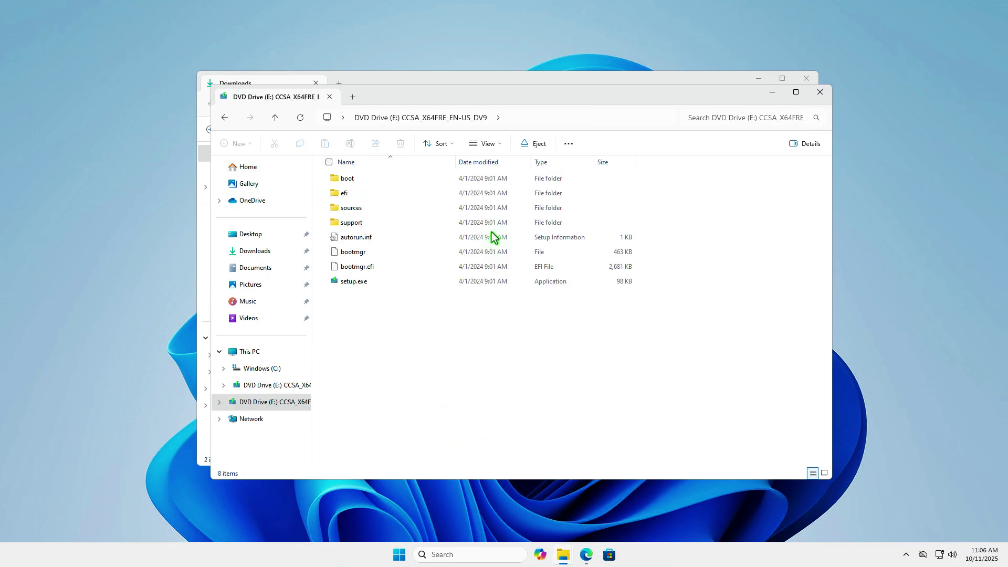
Copy the path of install.wim from the mounted drive's sources folder
double_click(372, 209)
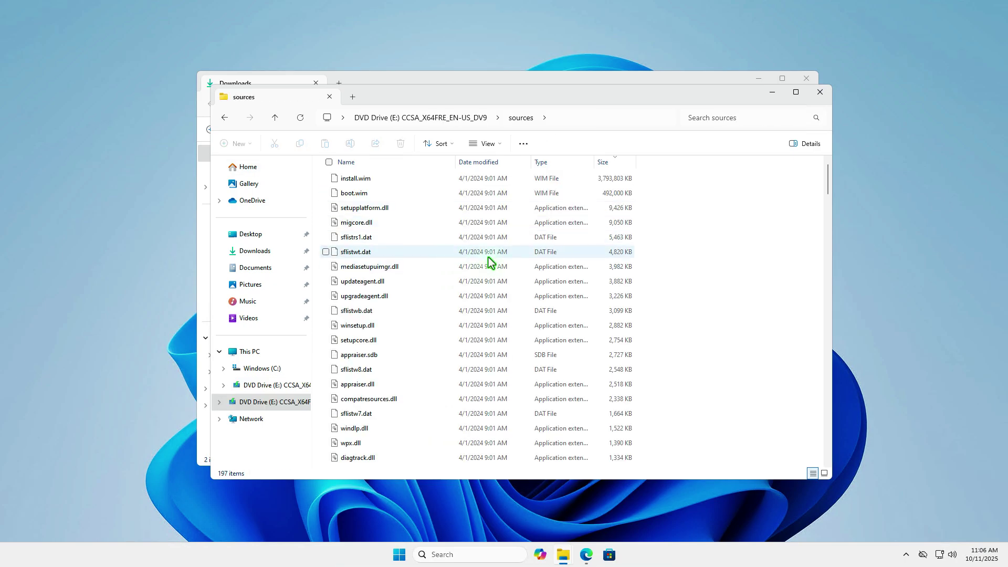
left_click(405, 178)
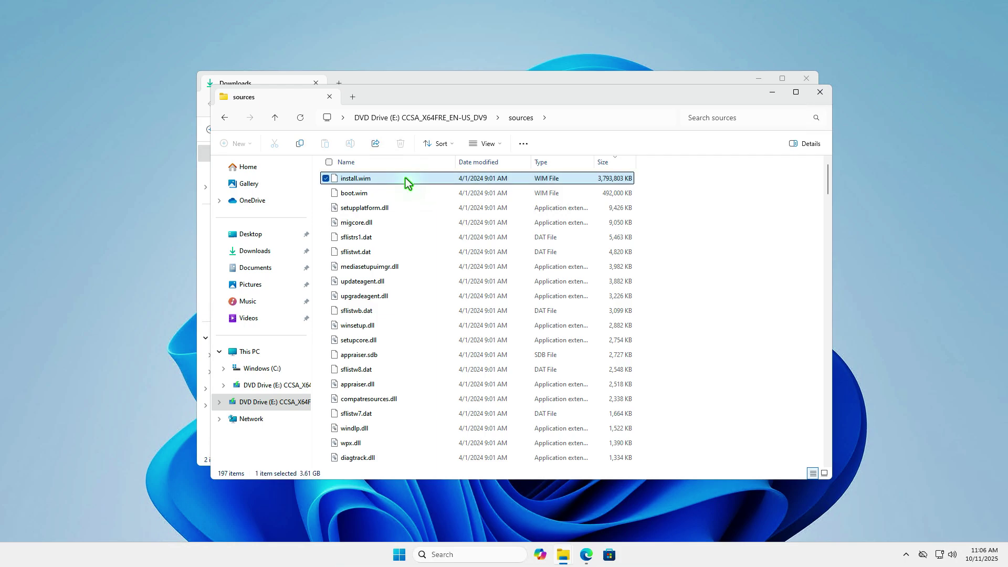
right_click(405, 178)
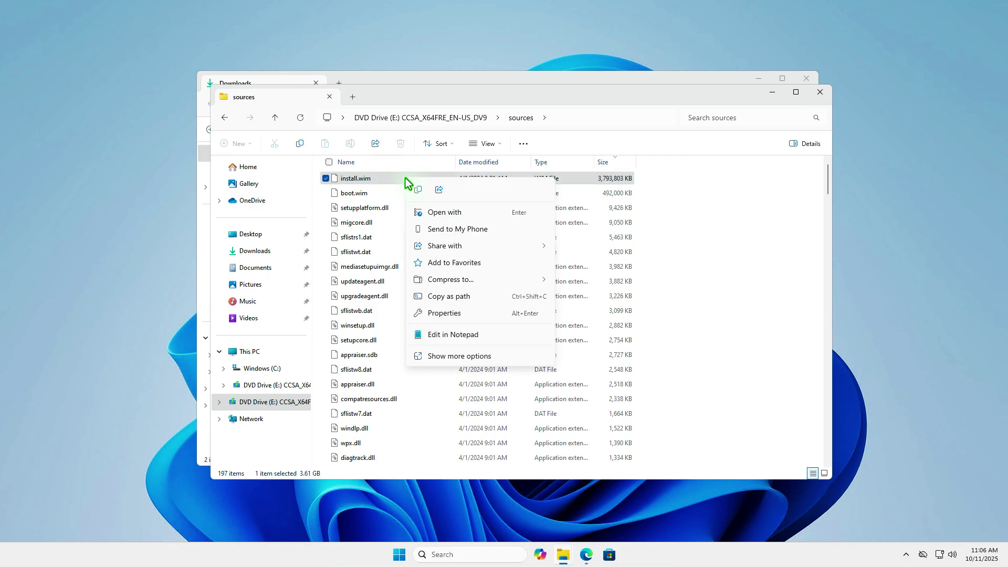
left_click(468, 297)
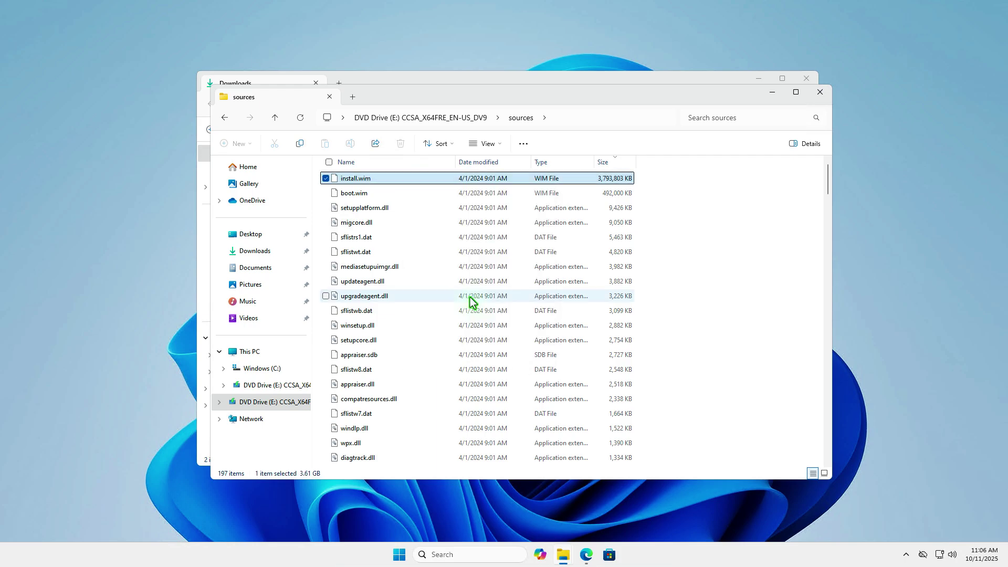
Close both Explorer windows and open Terminal (Admin)
left_click(811, 92)
left_click(801, 79)
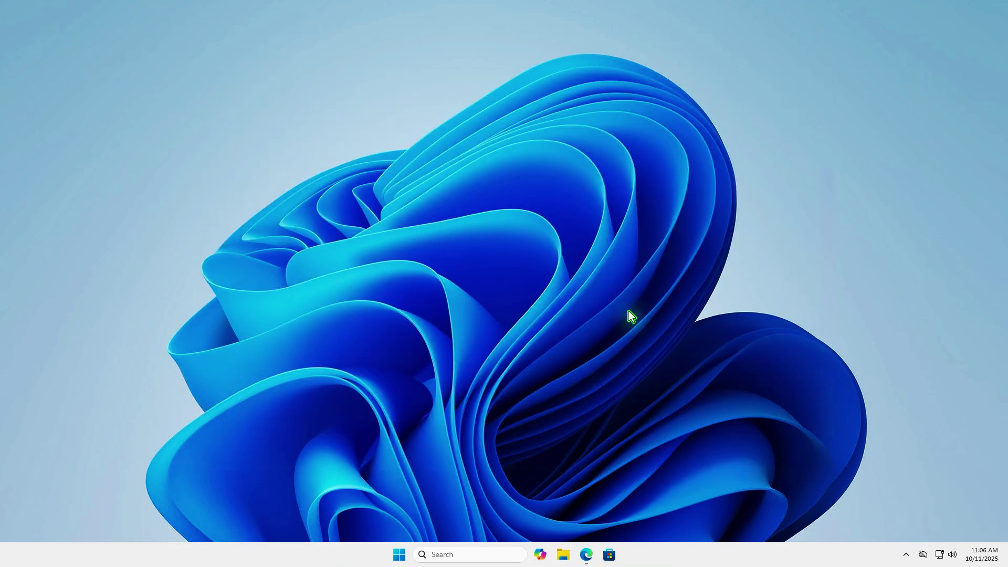
right_click(399, 554)
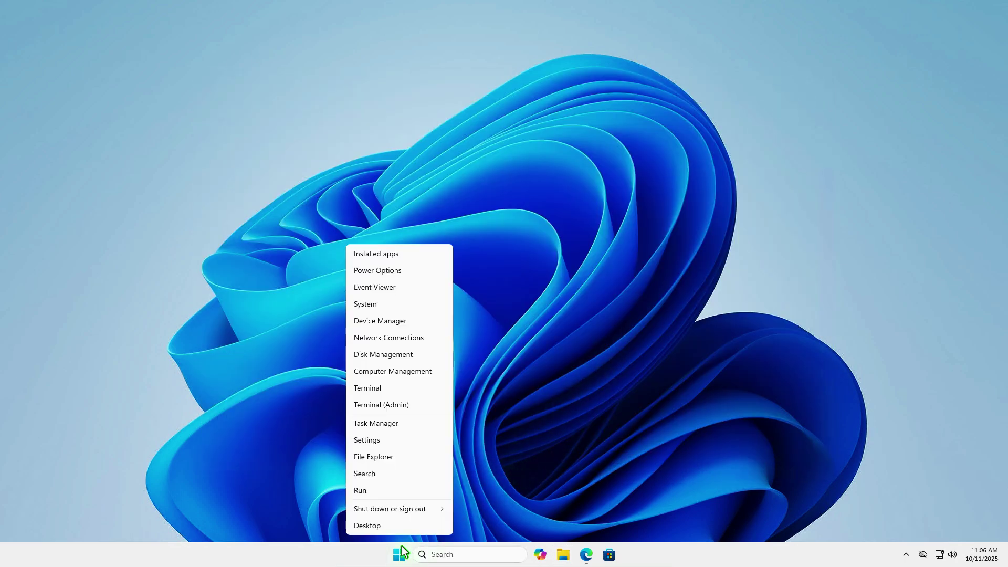
left_click(403, 409)
Enter Get-WindowsImage -ImagePath with the pasted E:\sources\install.wim path
type("ge")
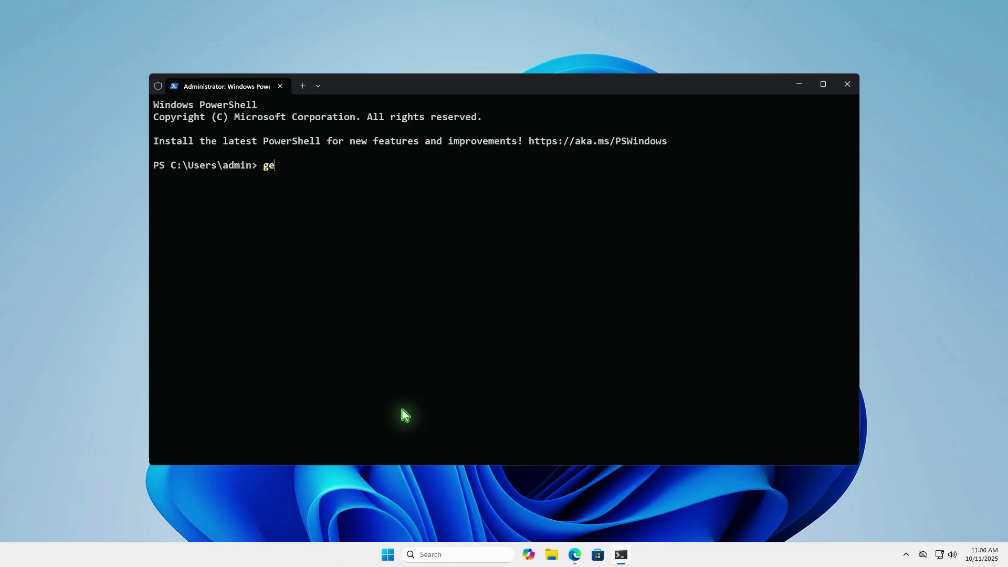
type("t-windowsi")
key("Tab")
type("-im")
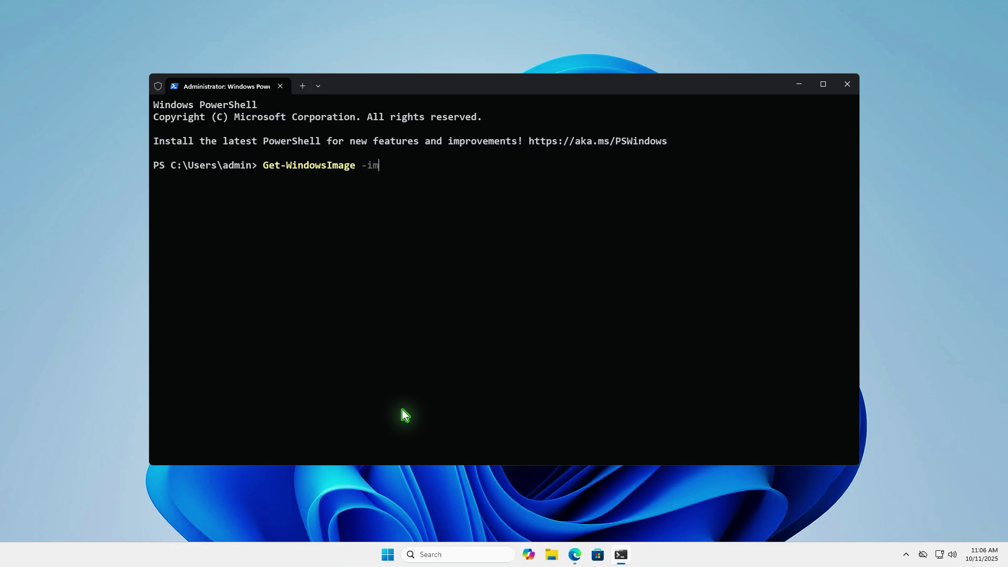
key("Tab")
key("ctrl+v")
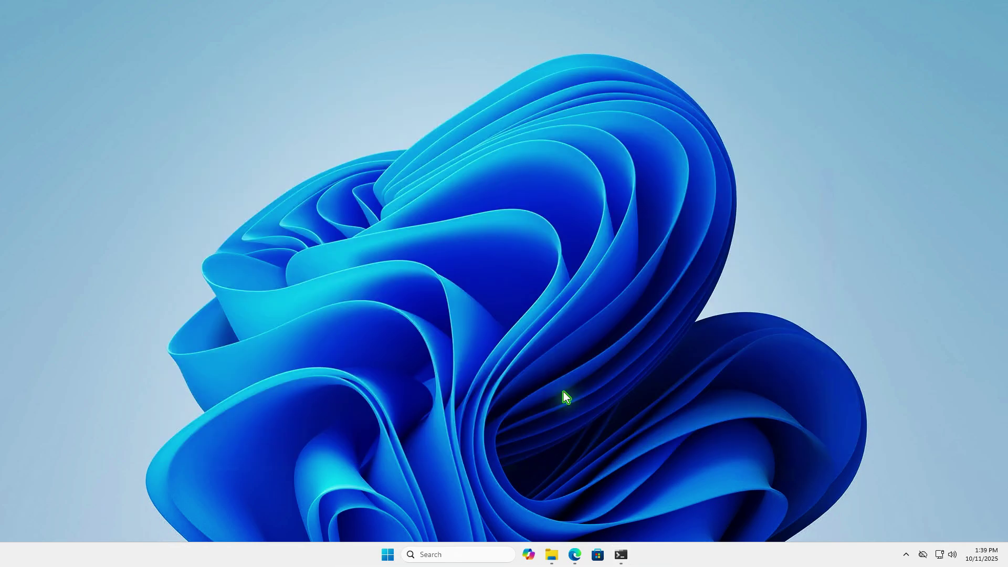
Launch Rufus 4.11 and load the Windows 11 ISO from the _convert folder
left_click(551, 555)
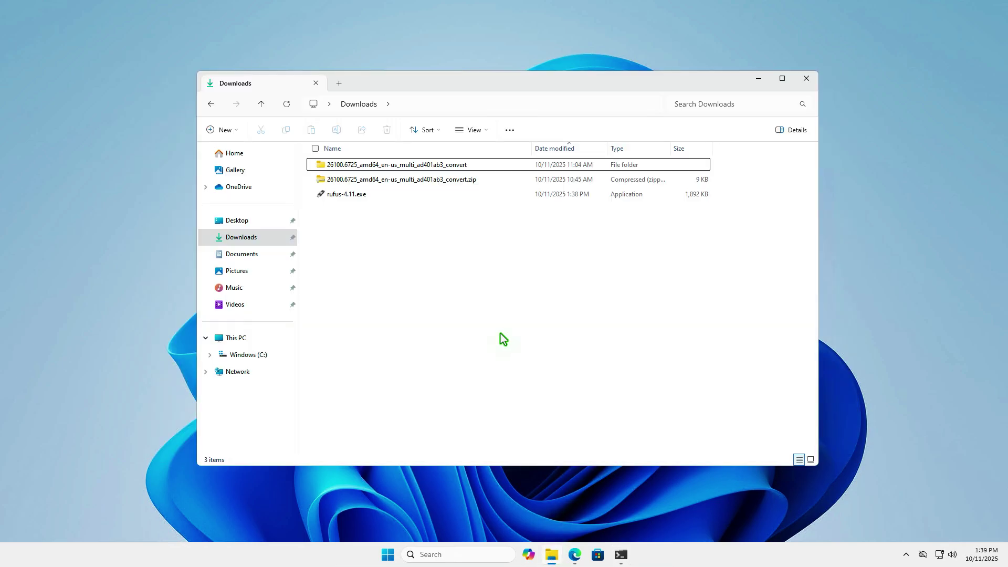
double_click(420, 197)
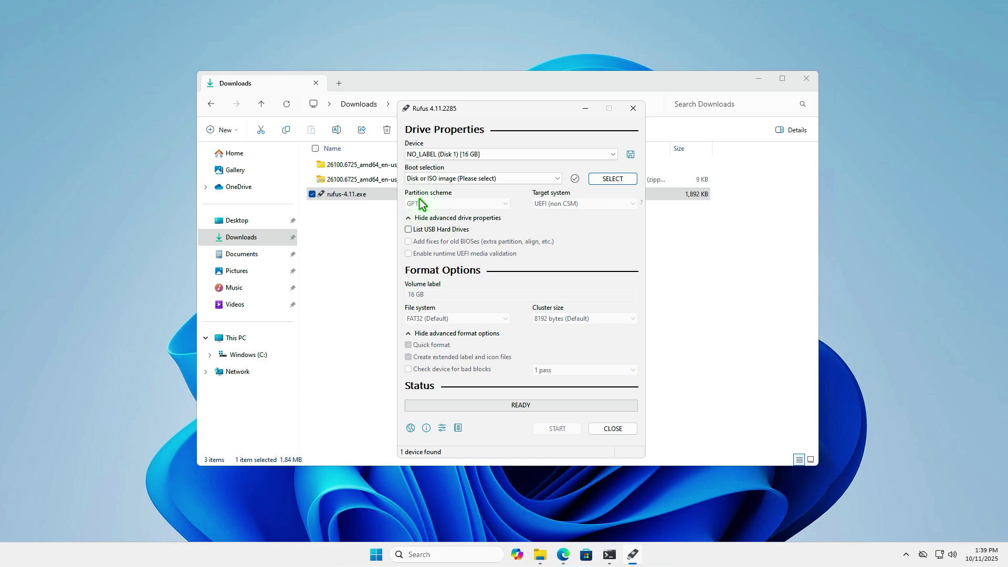
left_click(754, 79)
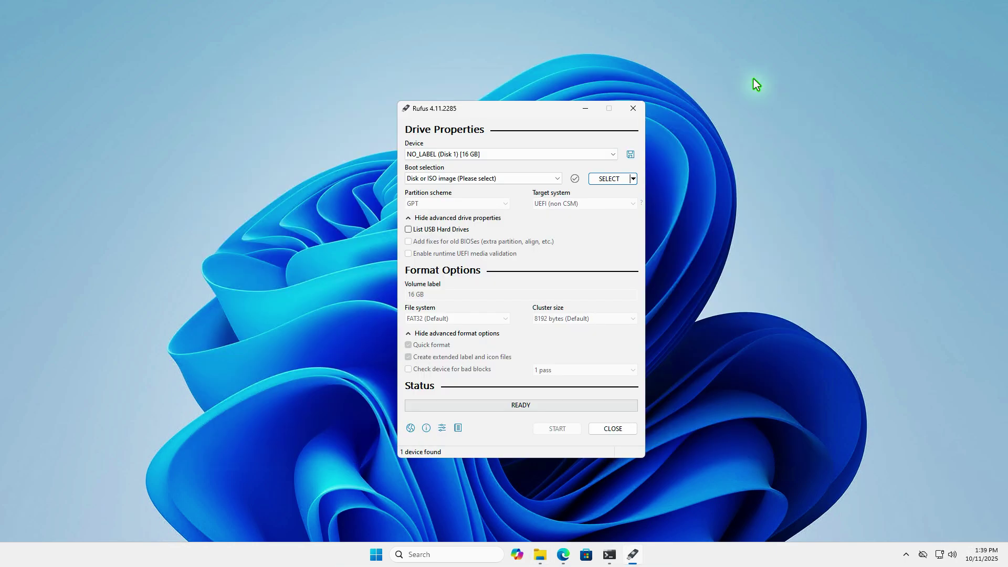
left_click(620, 179)
double_click(649, 215)
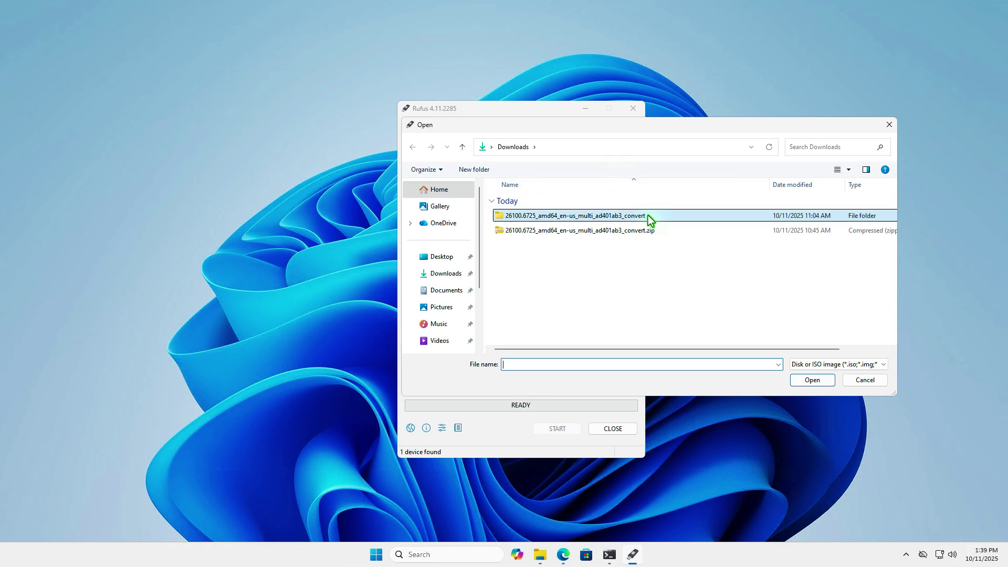
left_click(615, 218)
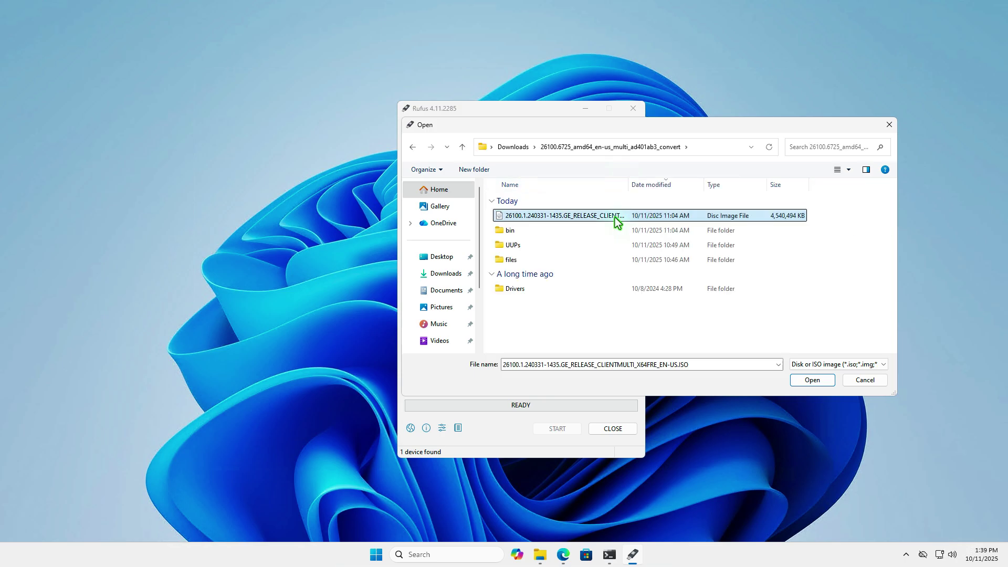
left_click(805, 381)
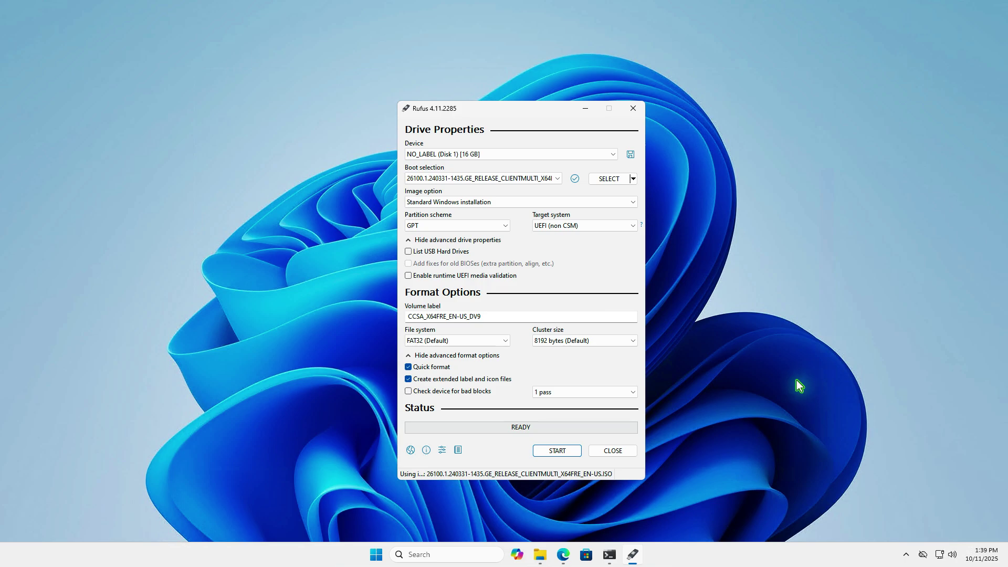
Write the ISO to the 16 GB USB keeping requirement removals, then accept English and US keyboard
left_click(574, 453)
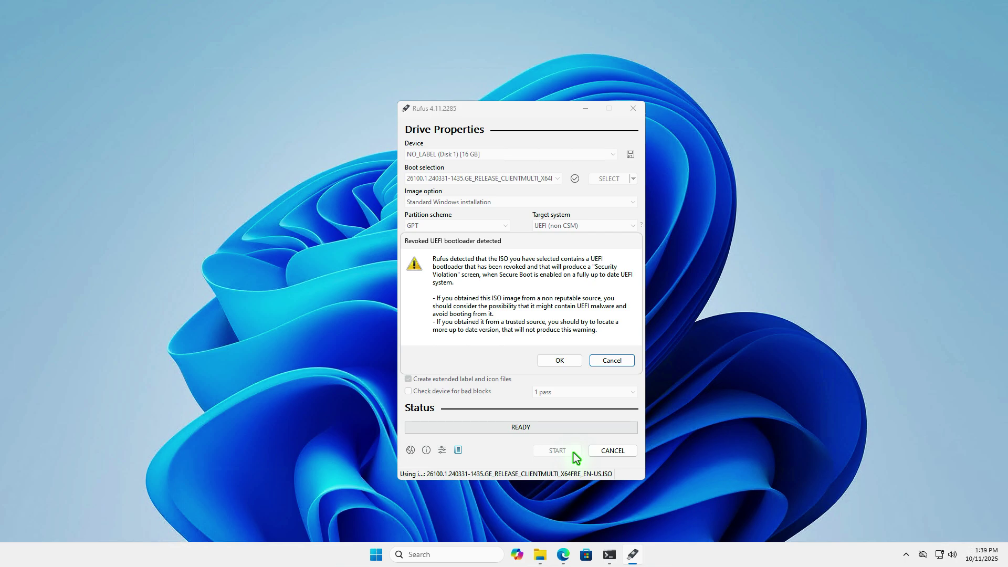
left_click(571, 362)
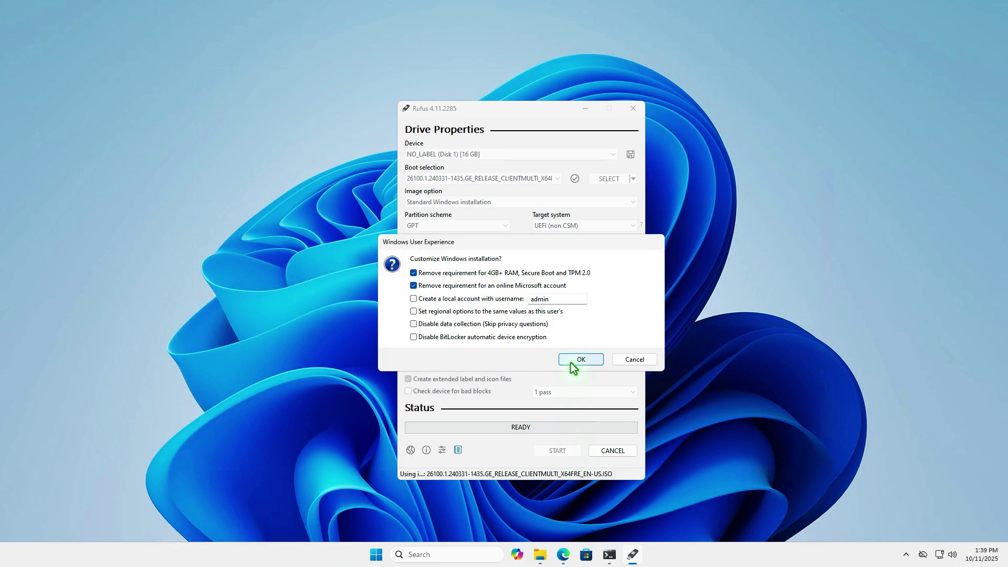
left_click(572, 362)
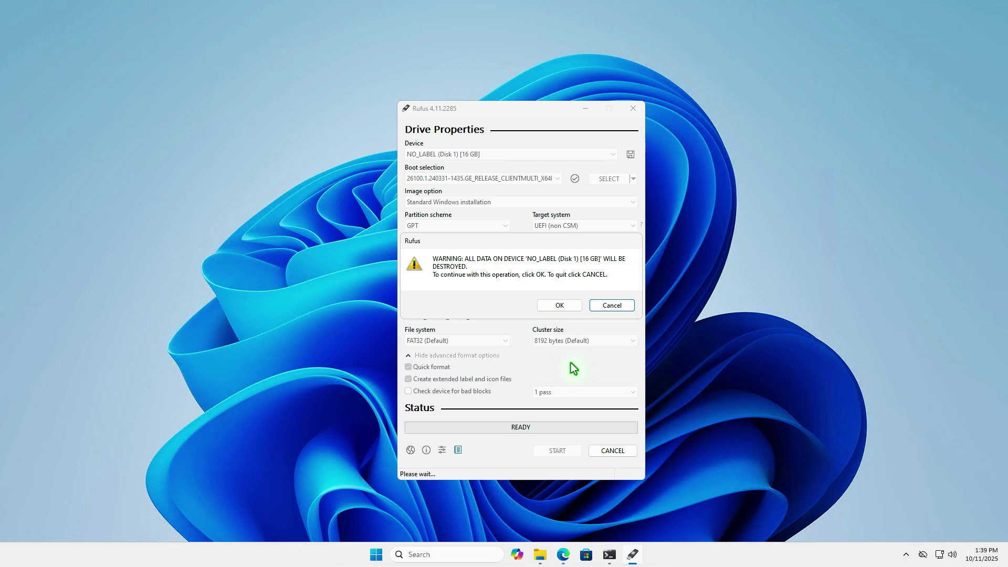
left_click(561, 307)
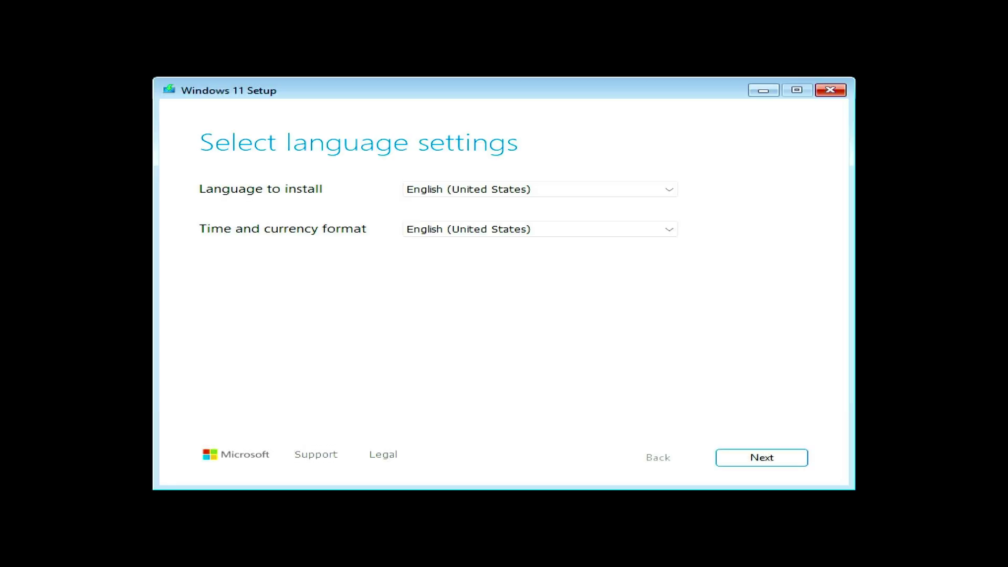
key("Return")
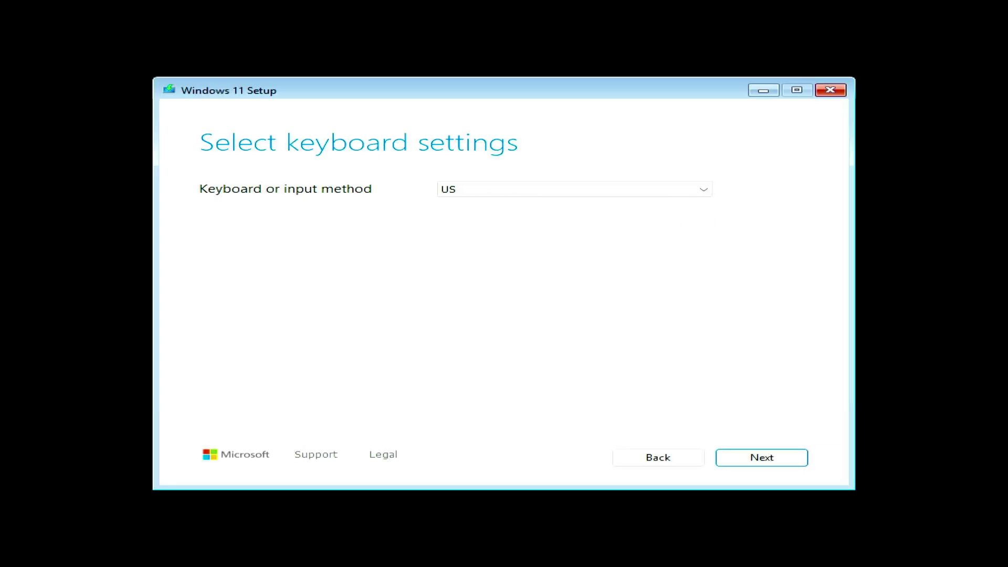
key("Return")
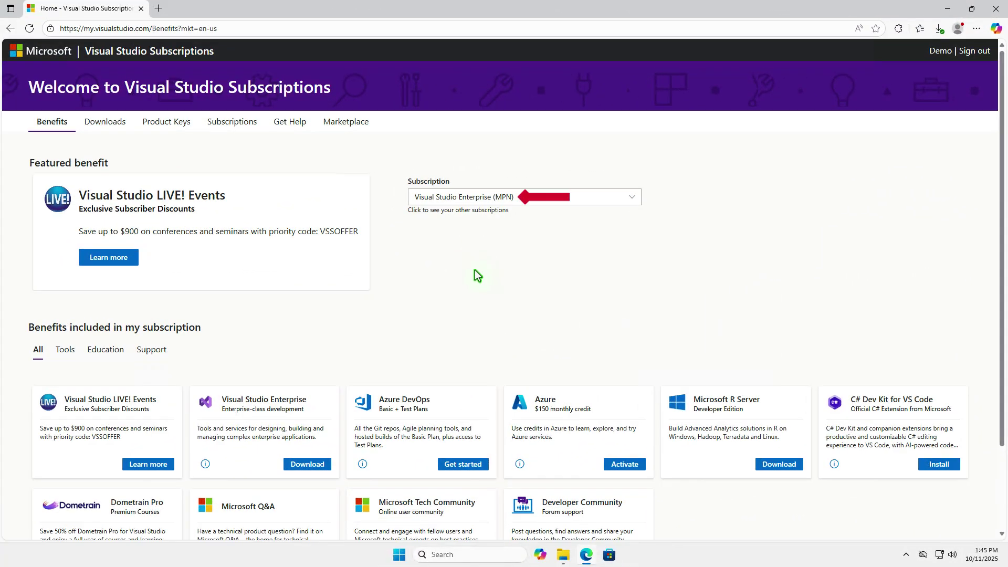
Filter Windows 11 downloads to version 24H2 and download the English consumer editions DVD
left_click(111, 126)
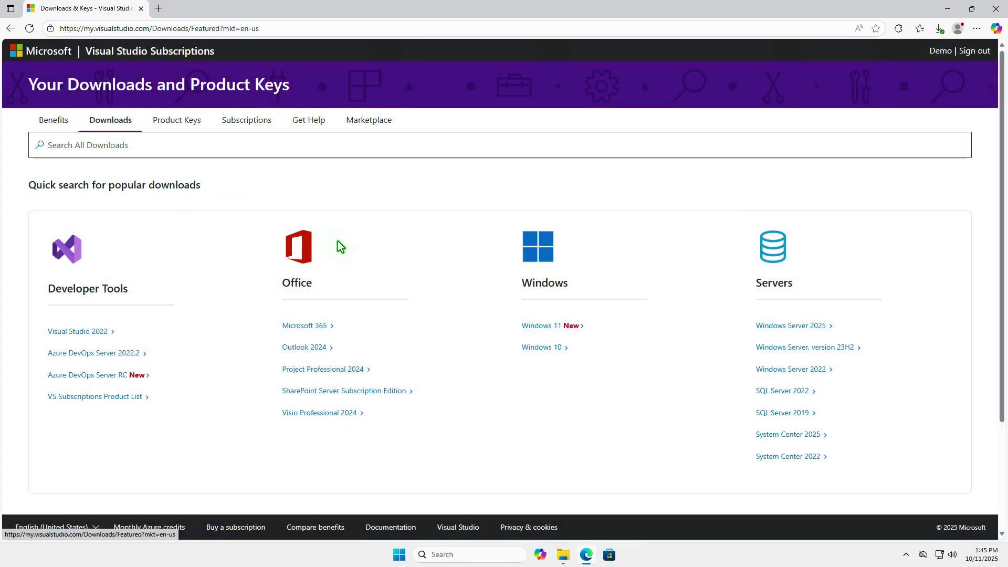
left_click(541, 326)
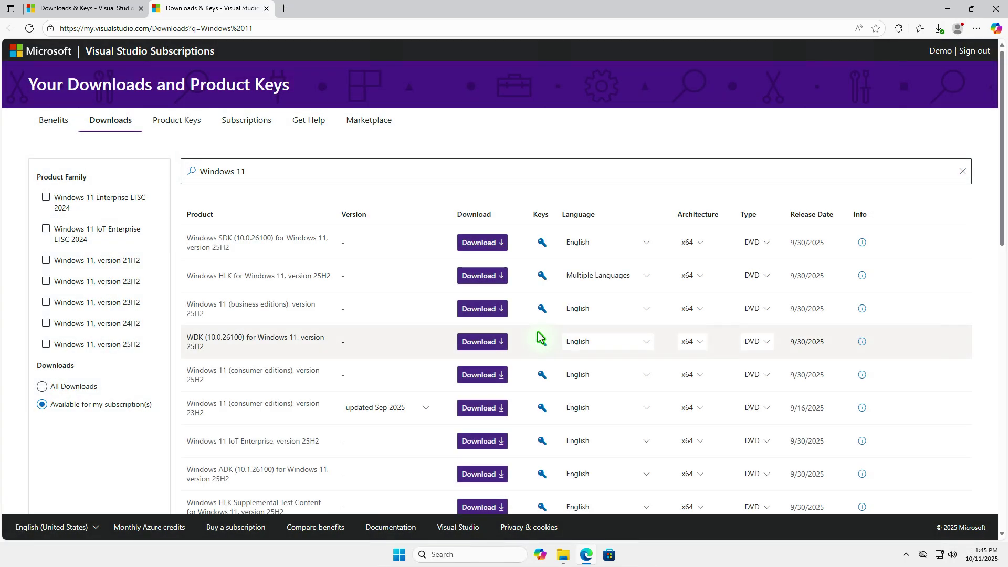
left_click(48, 327)
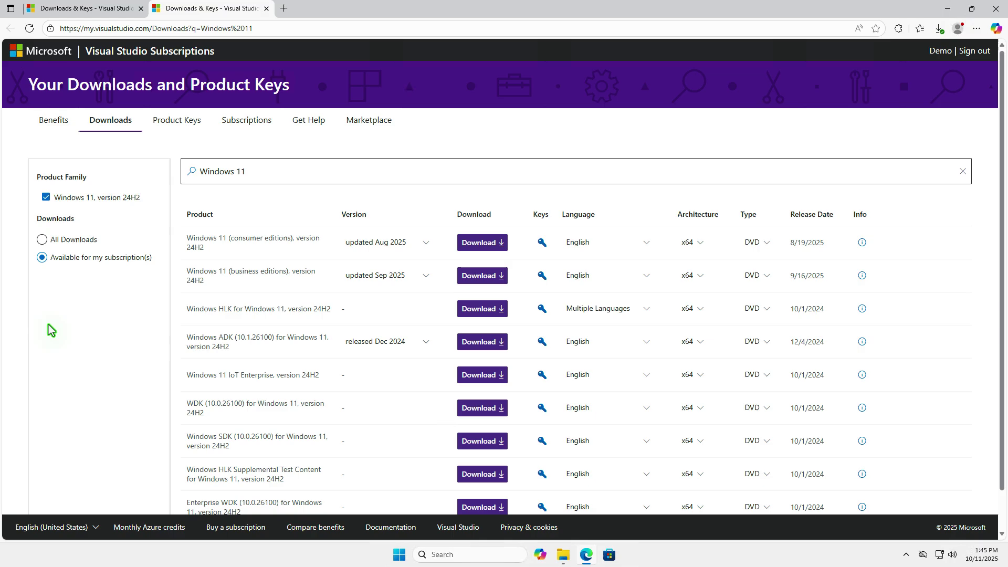
left_click(485, 246)
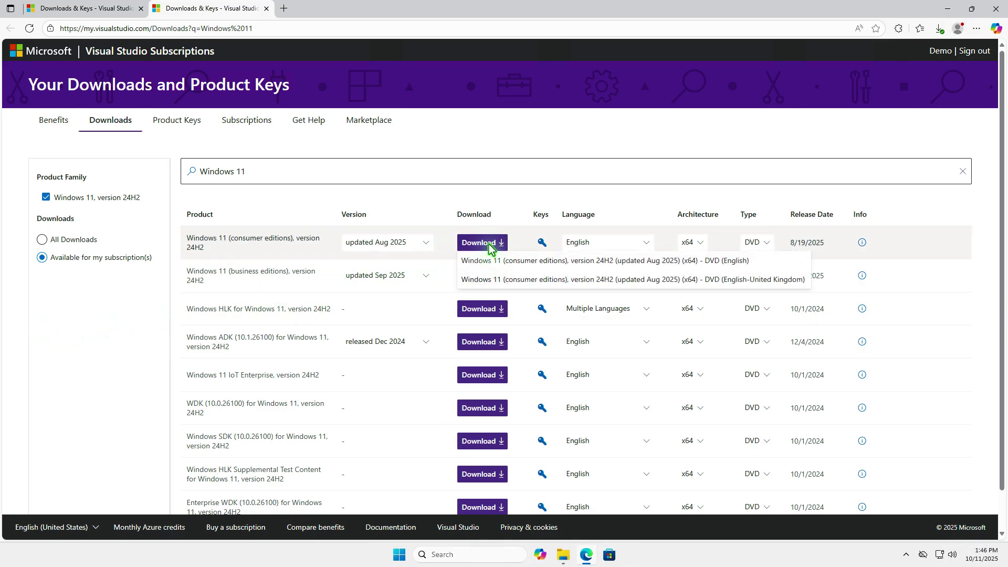
left_click(522, 262)
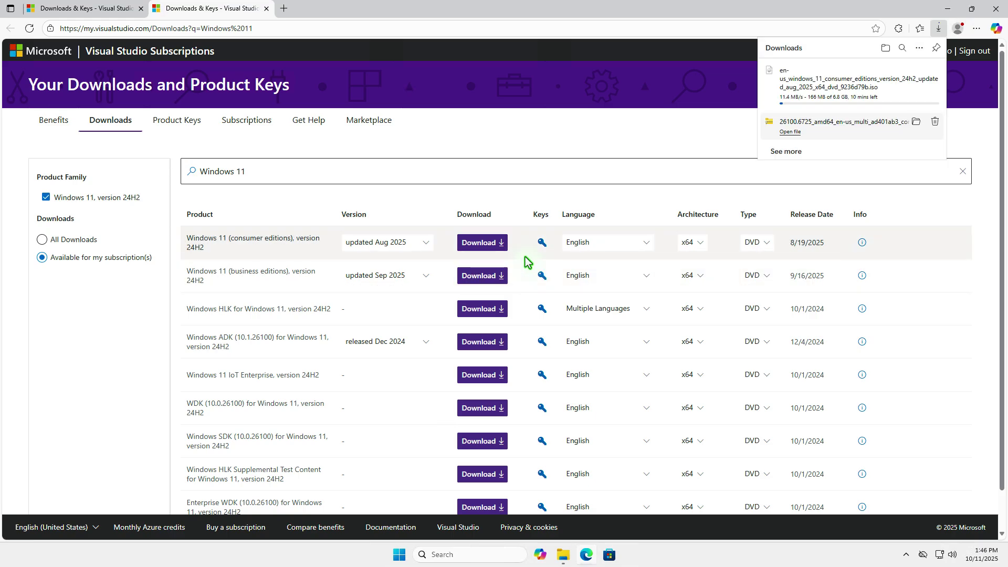
Search for Windows 7 and download the Windows 7 Professional x64 DVD
left_click_drag(237, 175, 259, 178)
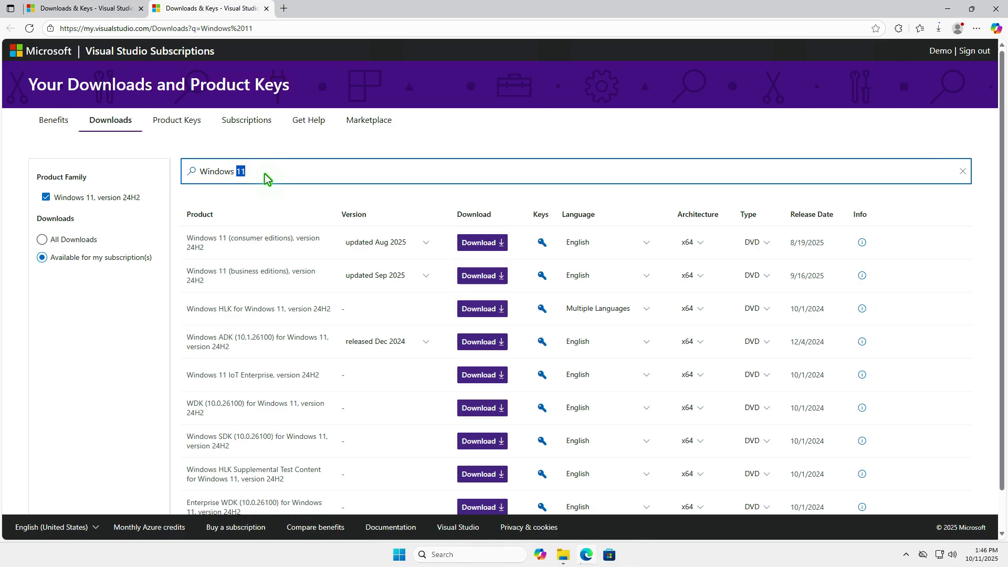
type("7")
key("Return")
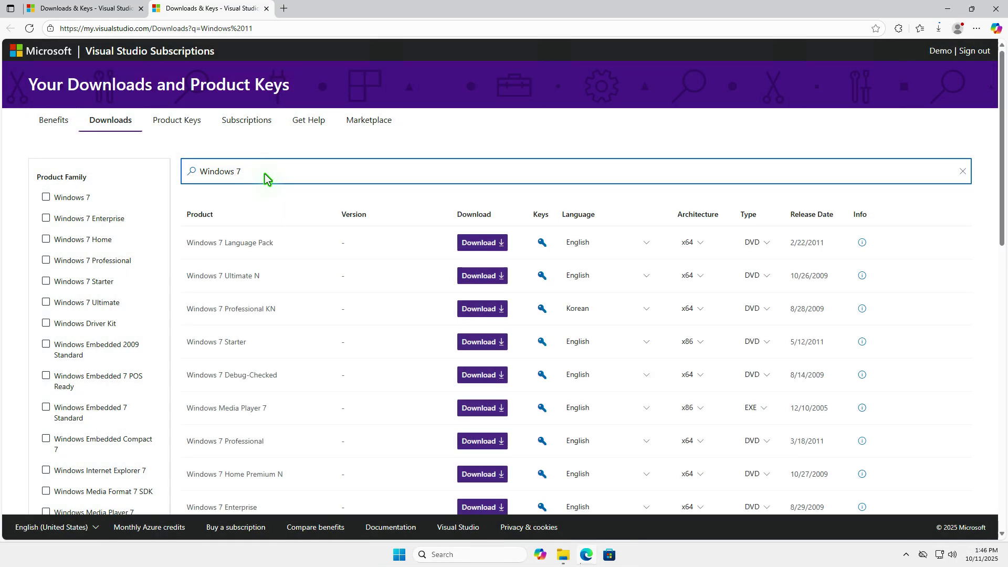
left_click(481, 441)
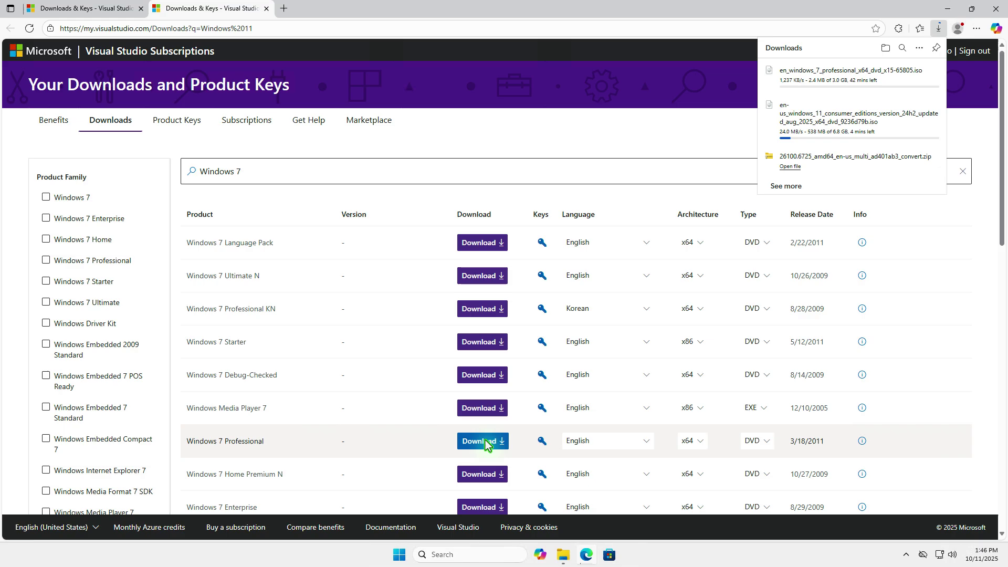
Search for xp and download the Windows XP Home image
double_click(239, 173)
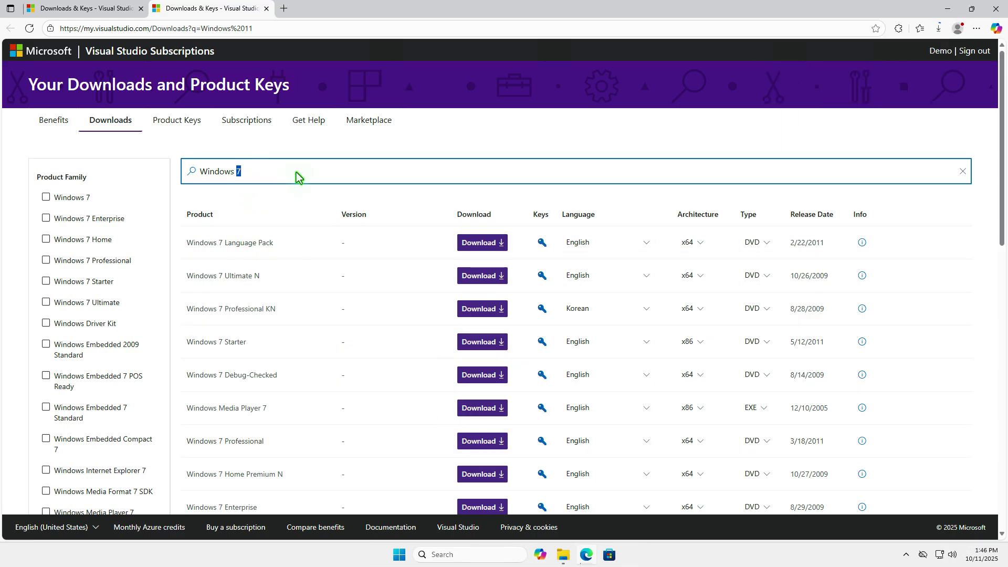
type("xp")
key("Return")
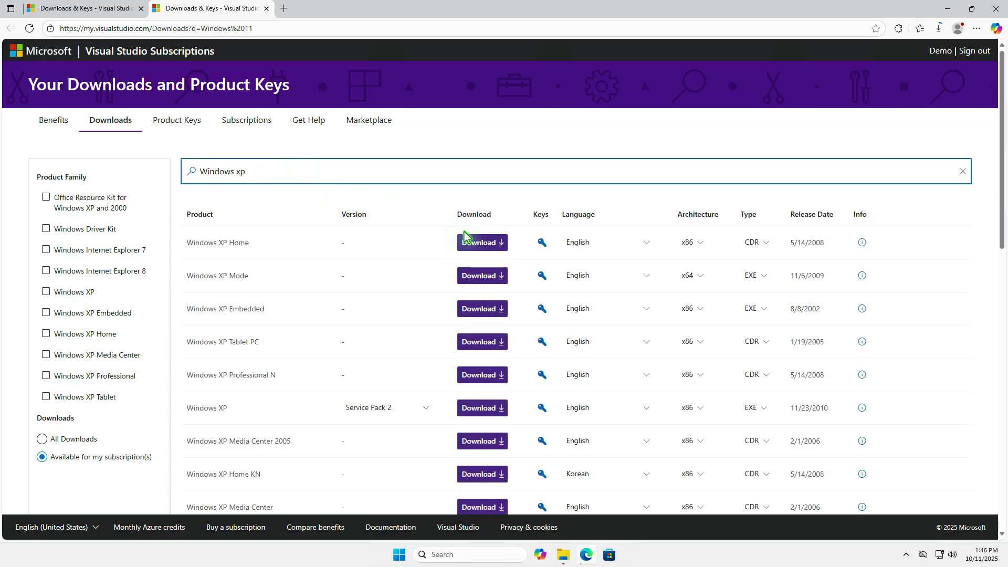
left_click(497, 243)
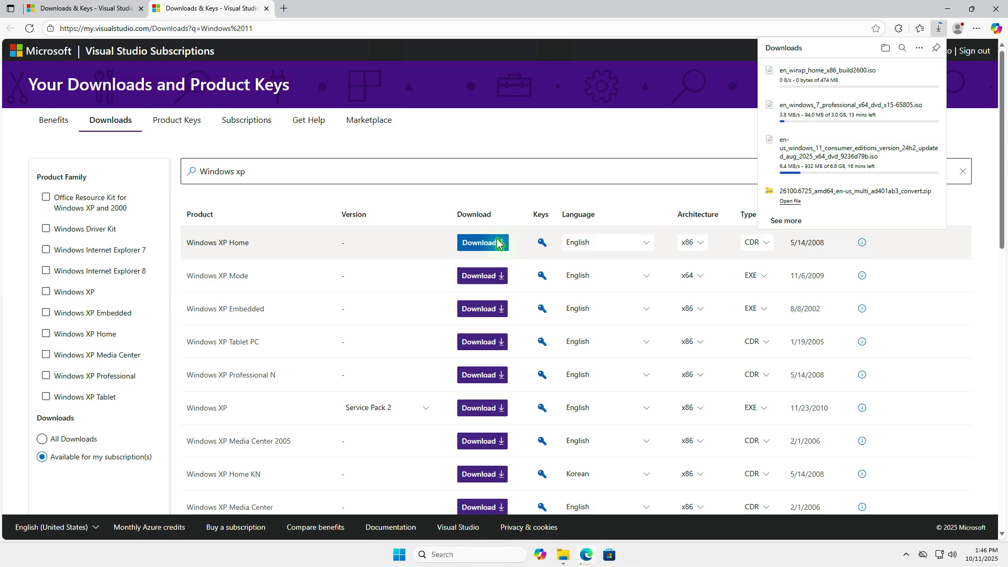